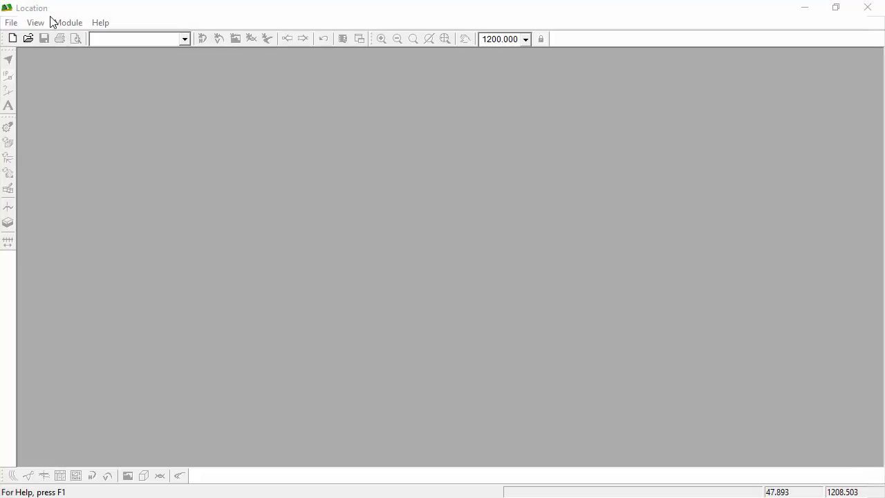
- Open the Align stage 1 design
left_click(12, 23)
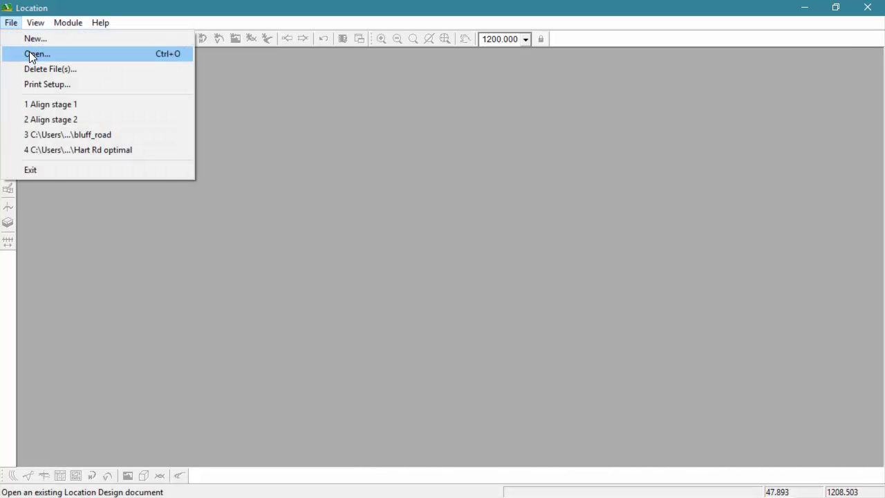
left_click(33, 54)
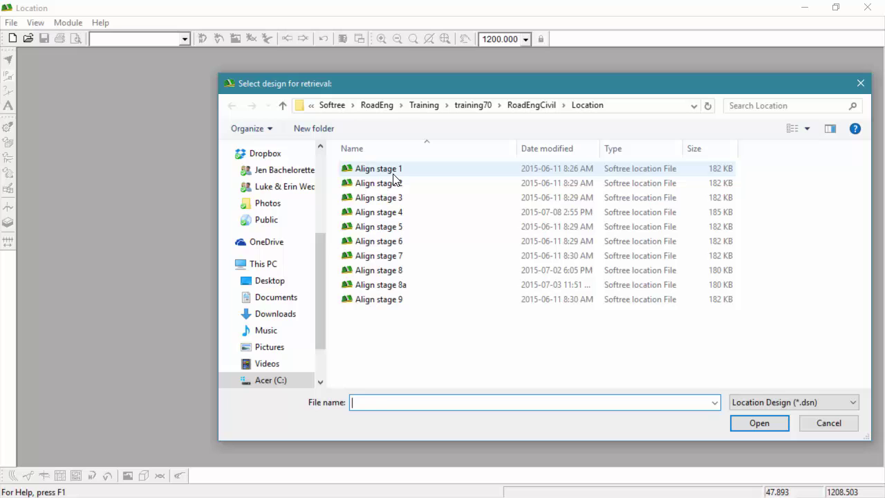
left_click(393, 174)
left_click(768, 419)
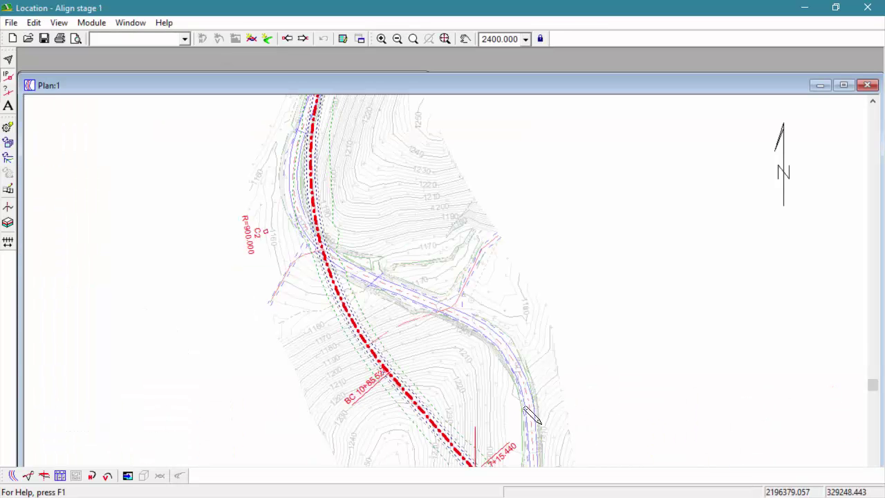
- Switch to the training Profile.dlt screen layout
left_click(182, 39)
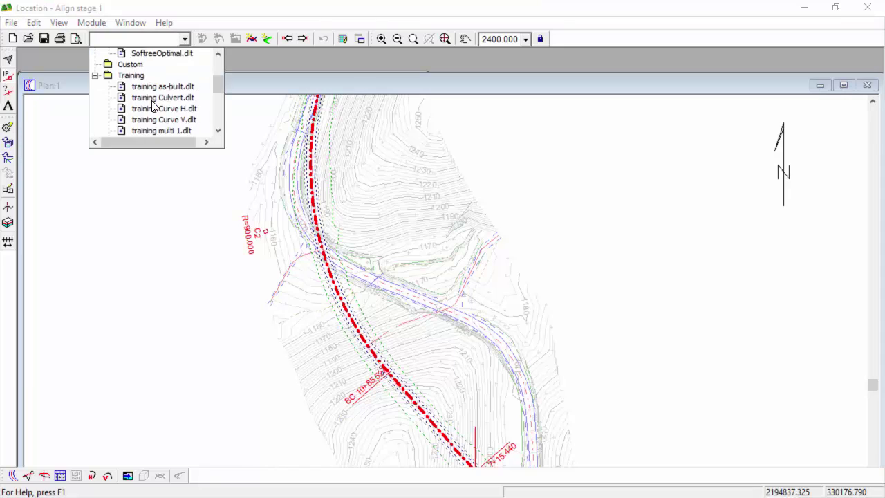
scroll(154, 104, "down", 3)
left_click(159, 75)
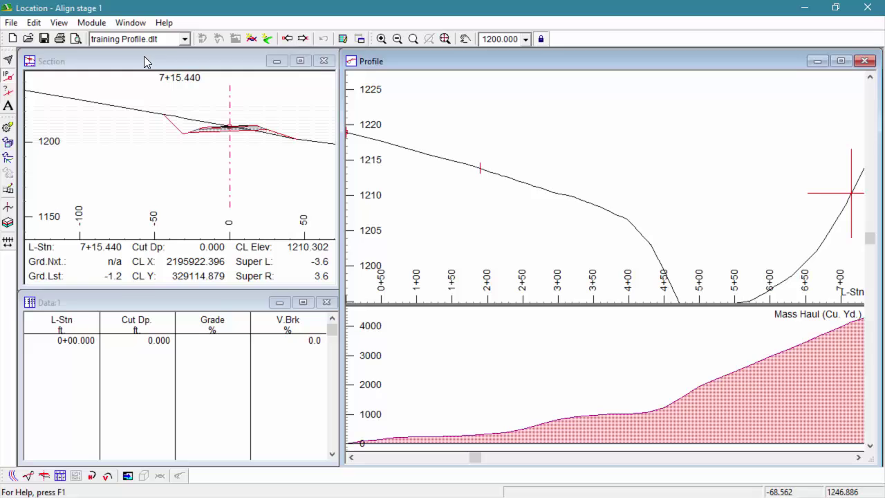
- Zoom out and pan the Profile window to show the ground profile from 0+00 to about 22+00
left_click(144, 60)
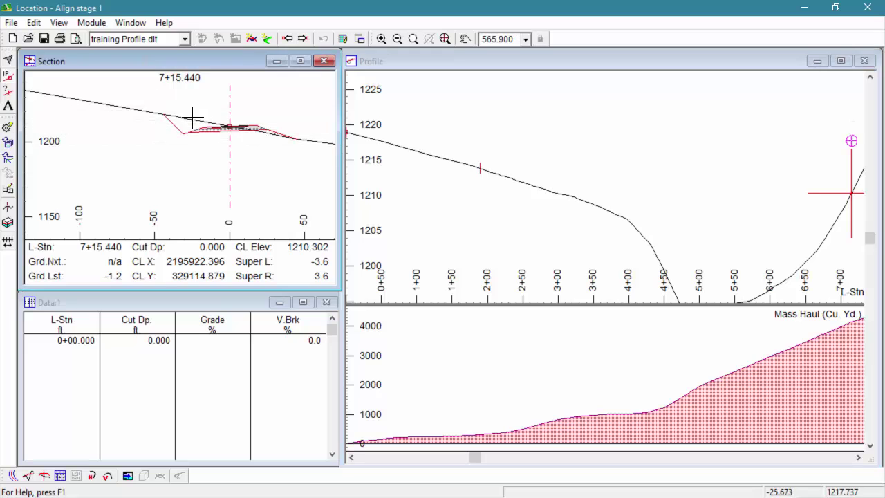
left_click(443, 60)
scroll(492, 96, "down", 1)
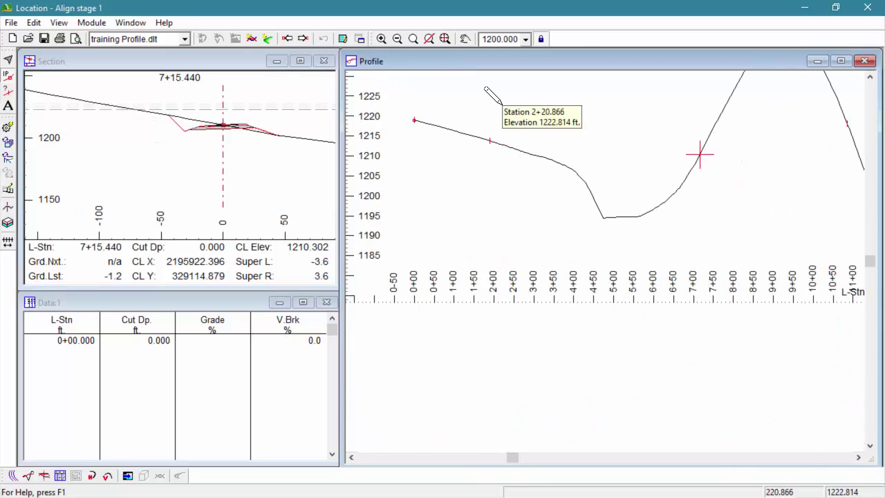
scroll(547, 110, "down", 2)
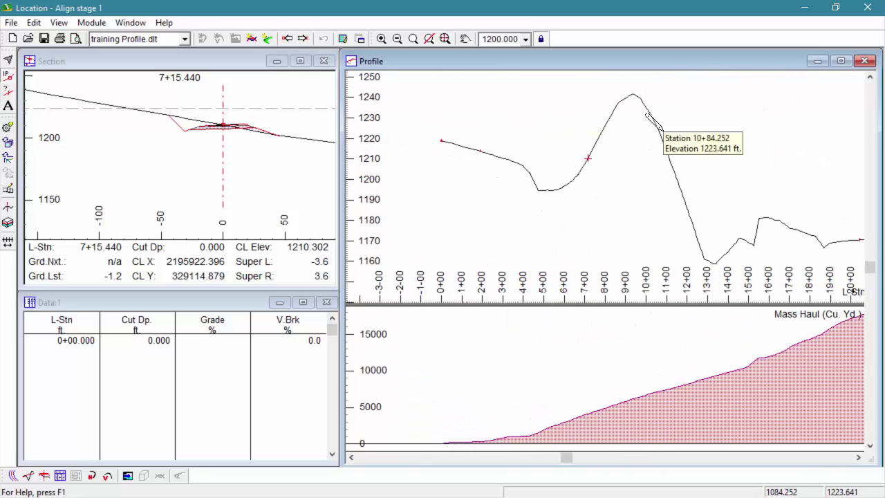
middle_click_drag(657, 122, 611, 134)
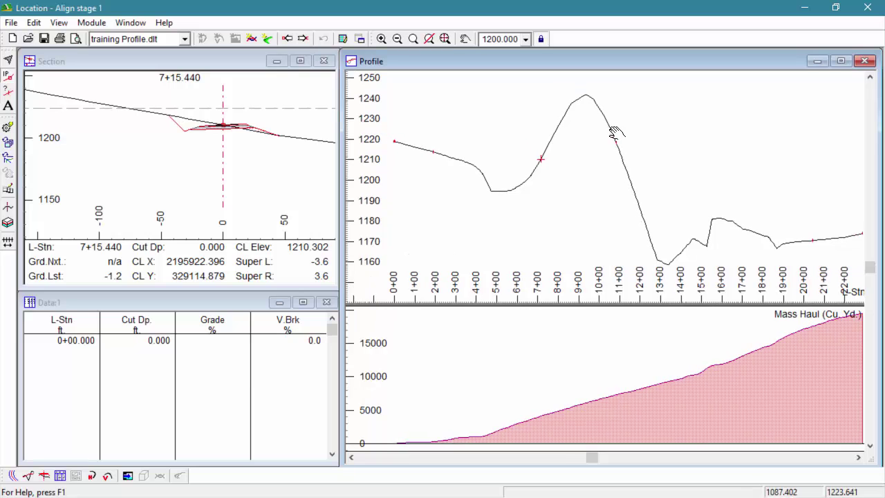
- With the Add/Edit IP Tool, draw a grade line from 0+00 through IPs 5+37.008, 9+11.811, 17+72.835 to 22+86.220
right_click(441, 123)
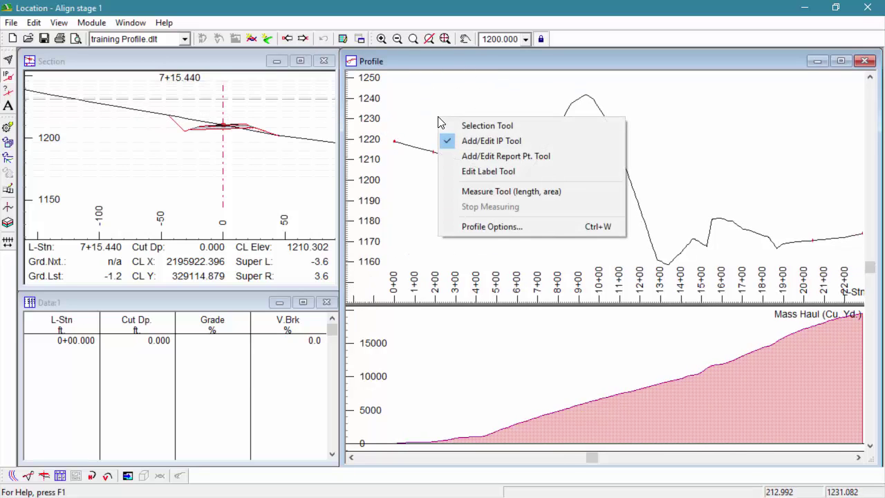
left_click(469, 142)
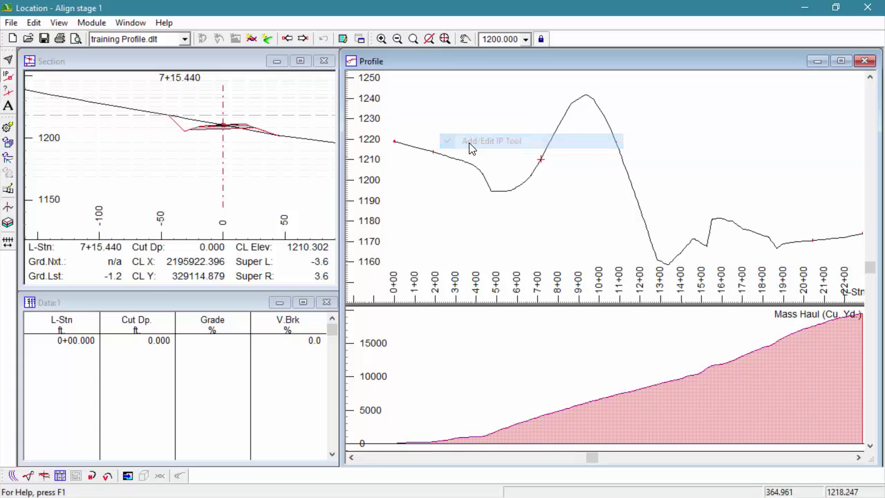
left_click(504, 189)
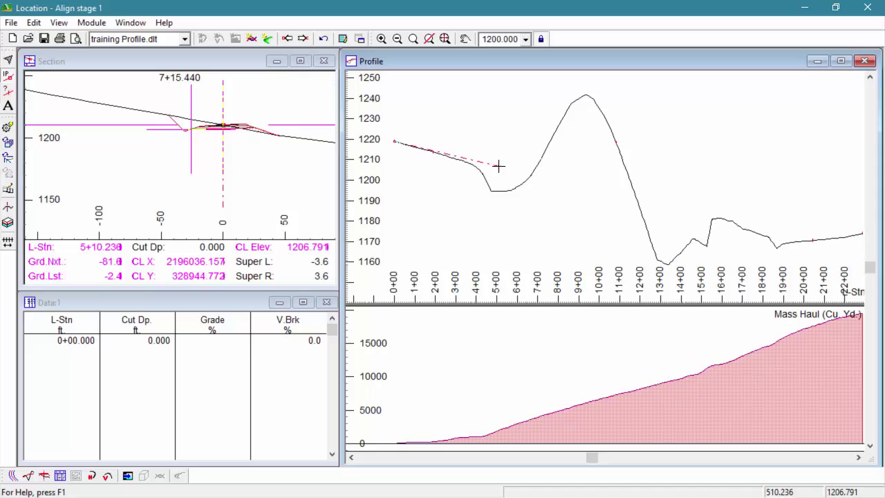
left_click(504, 161)
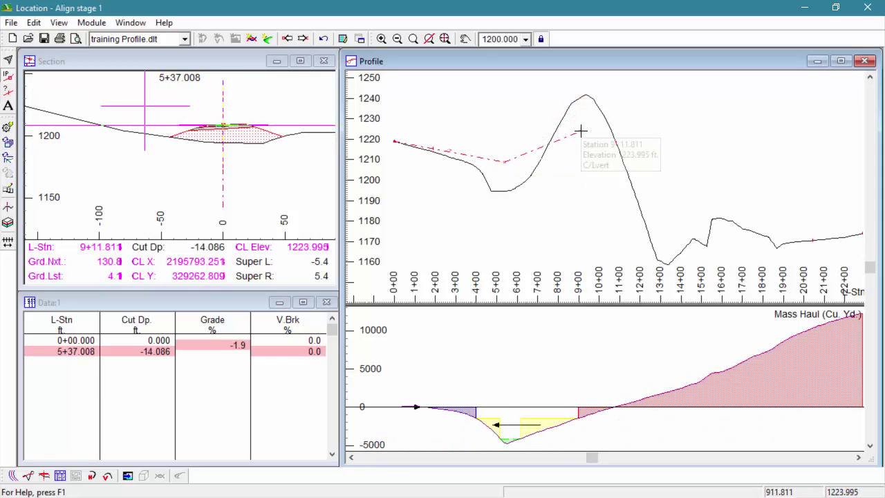
left_click(581, 131)
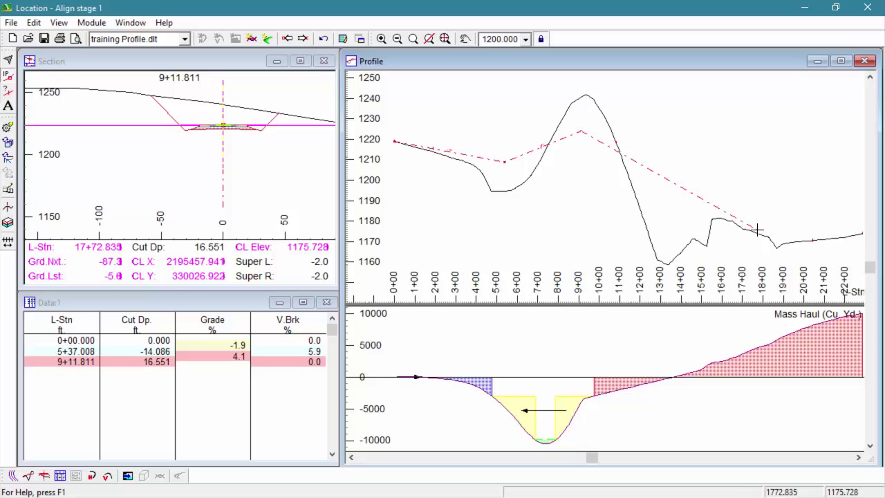
left_click(757, 229)
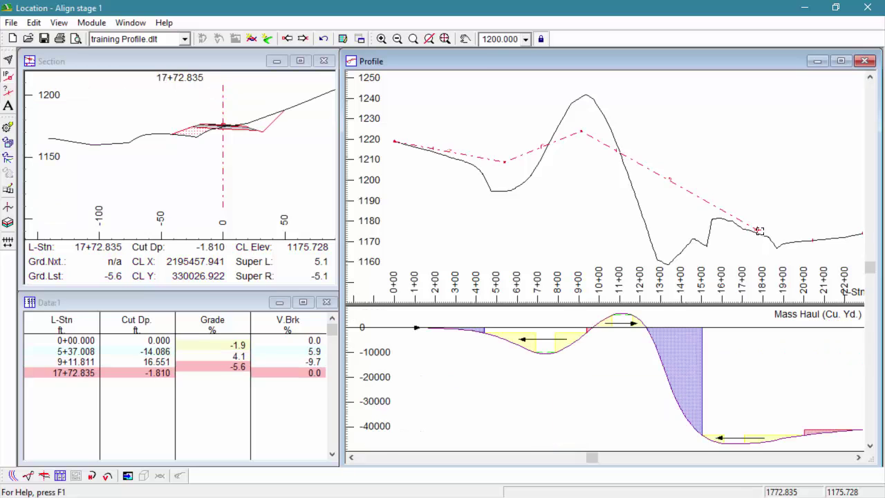
left_click(861, 233)
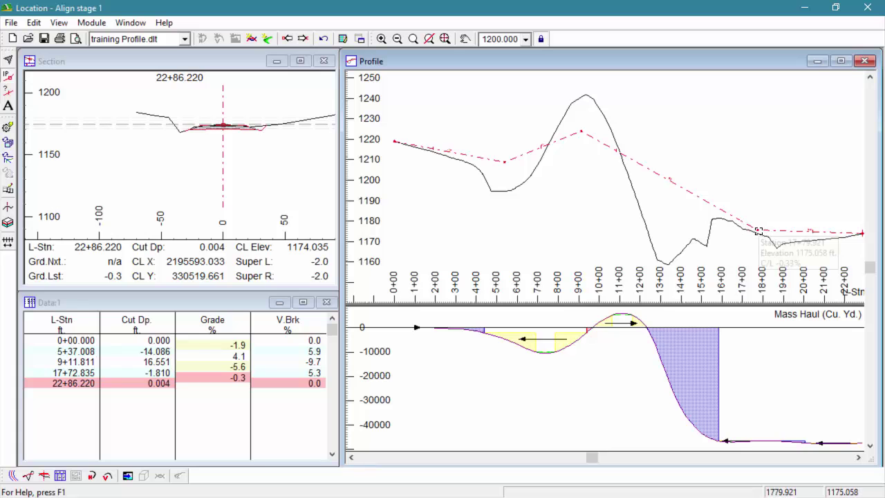
- Move the 17+72 vertical IP back to station 16+80.709
mouse_move(759, 233)
scroll(758, 230, "up", 2)
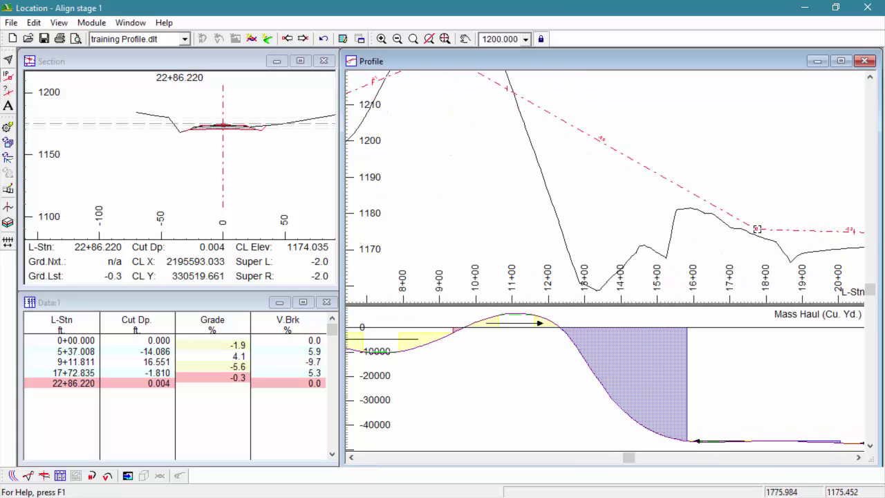
left_click_drag(742, 240, 722, 242)
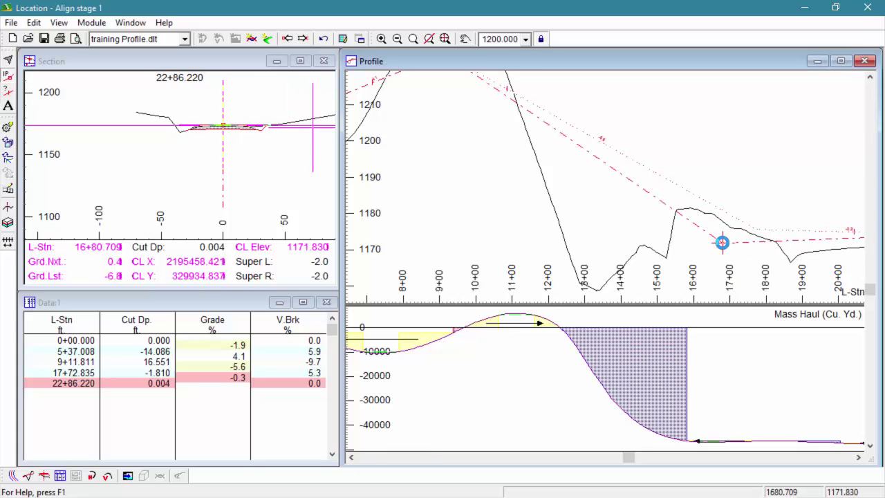
- Delete the stray IP added near 11+74 and shift the first IP to 5+38.189
left_click_drag(536, 116, 538, 168)
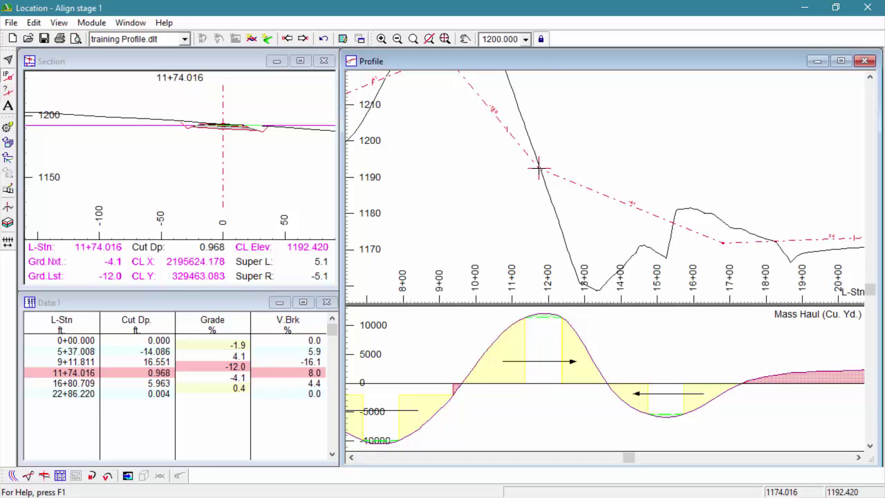
key("Delete")
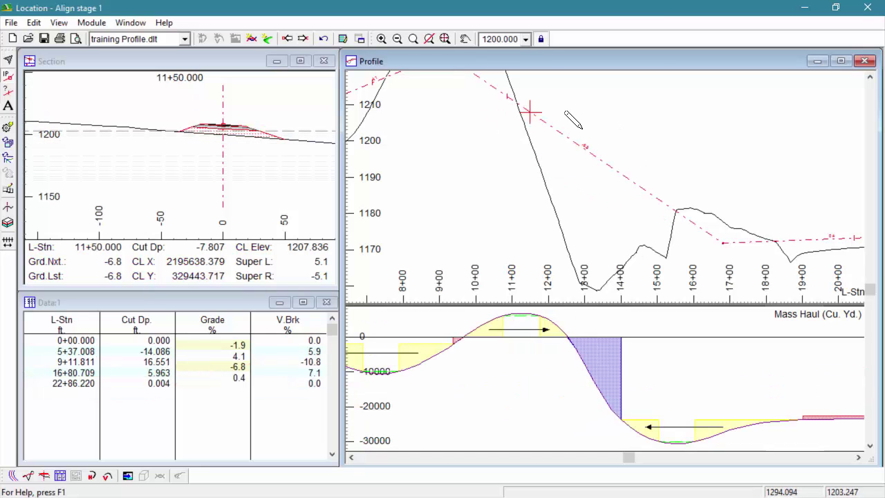
scroll(573, 121, "down", 2)
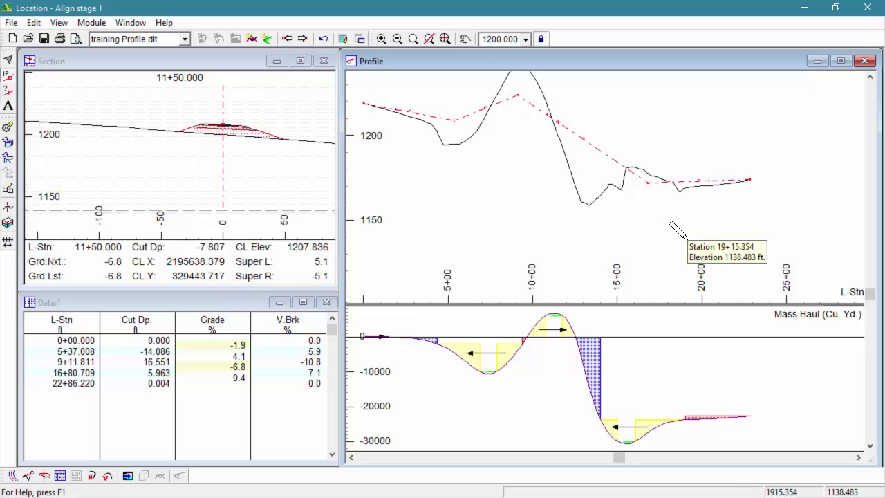
left_click_drag(452, 120, 453, 127)
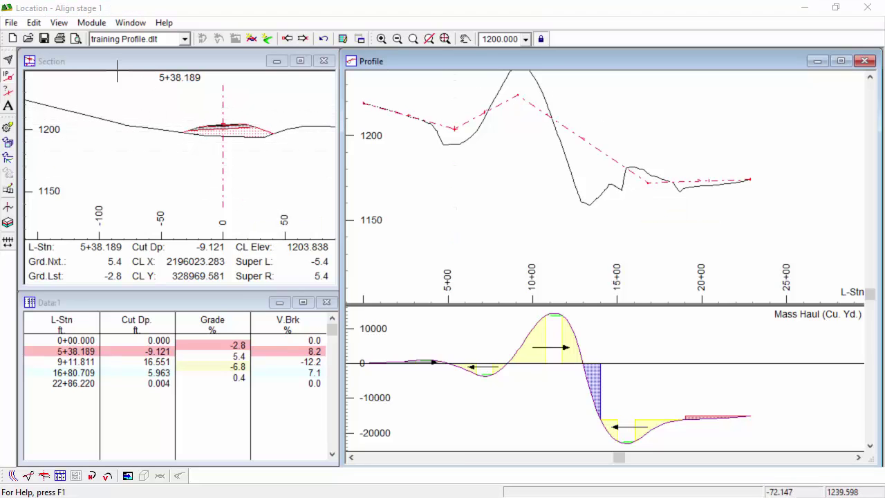
- Close Align stage 1, discarding the grade line changes, and open Align stage 2
left_click(12, 23)
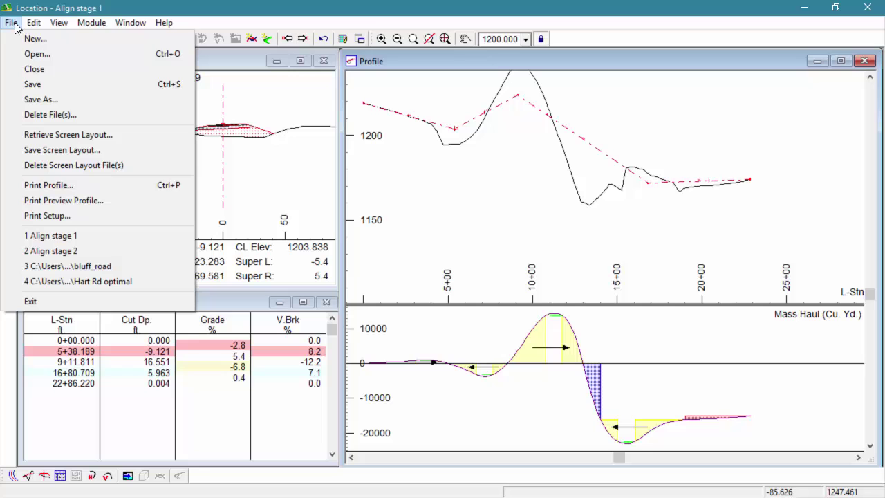
left_click(35, 70)
left_click(496, 297)
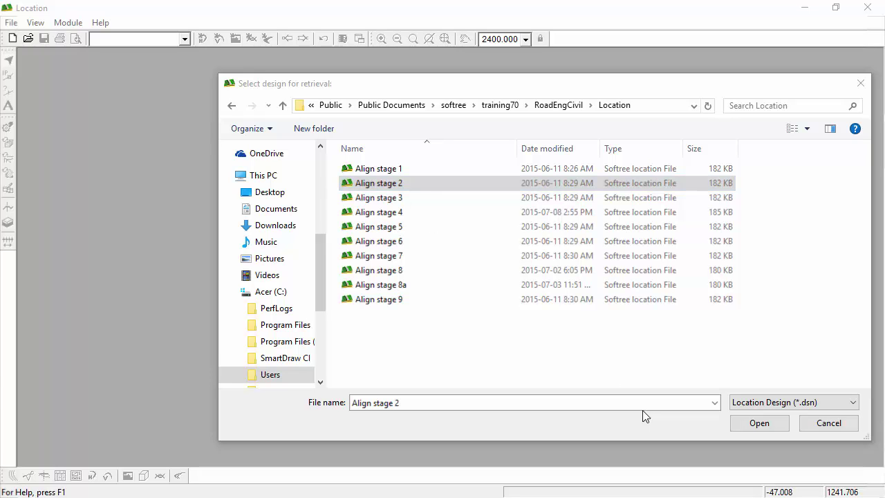
left_click(753, 424)
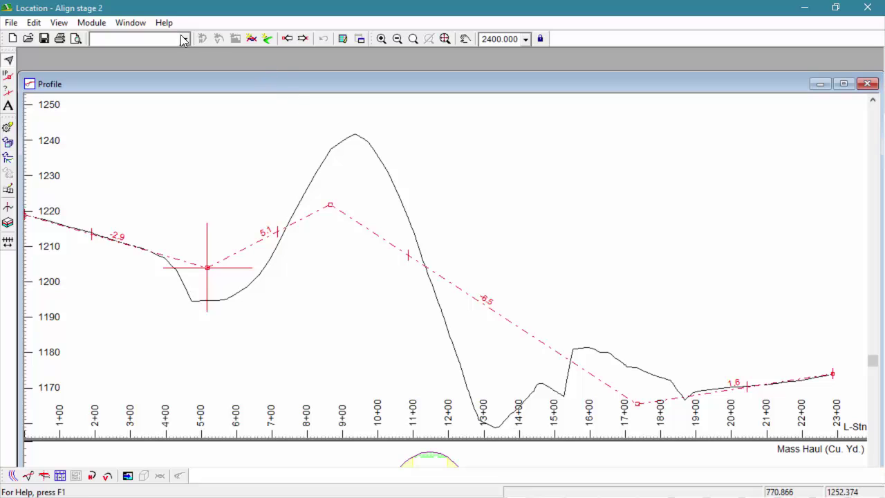
- Load the training Profile V Panel.dlt layout to show the Vertical IP panel
left_click(184, 39)
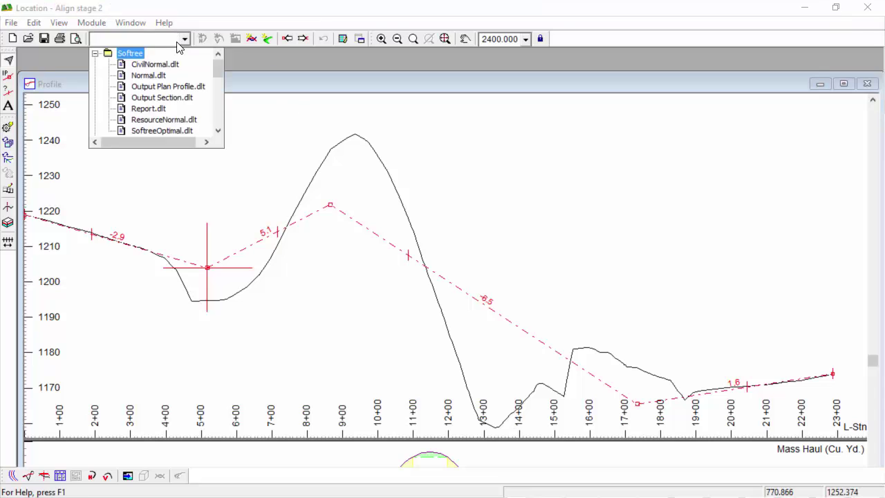
scroll(213, 101, "down", 5)
left_click(188, 98)
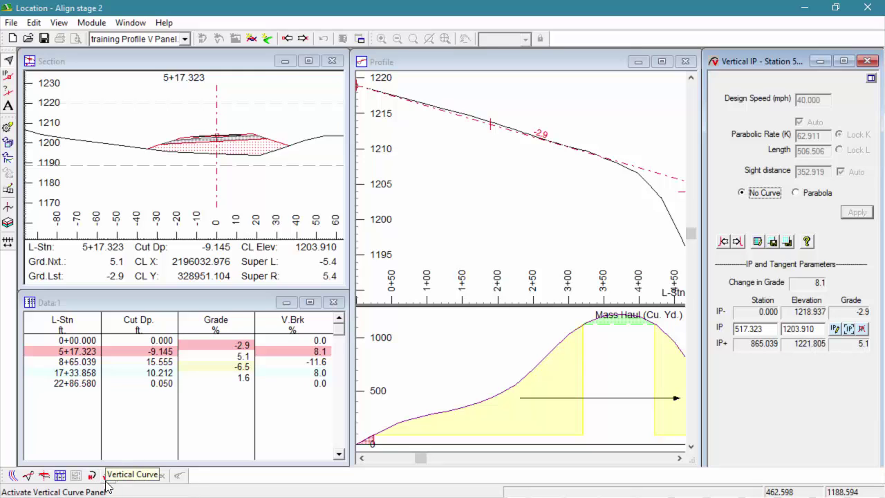
- Center the 5+17.323 IP and apply a default parabolic curve from 2+64.070 to 7+70.576 (K 62.911)
left_click(476, 67)
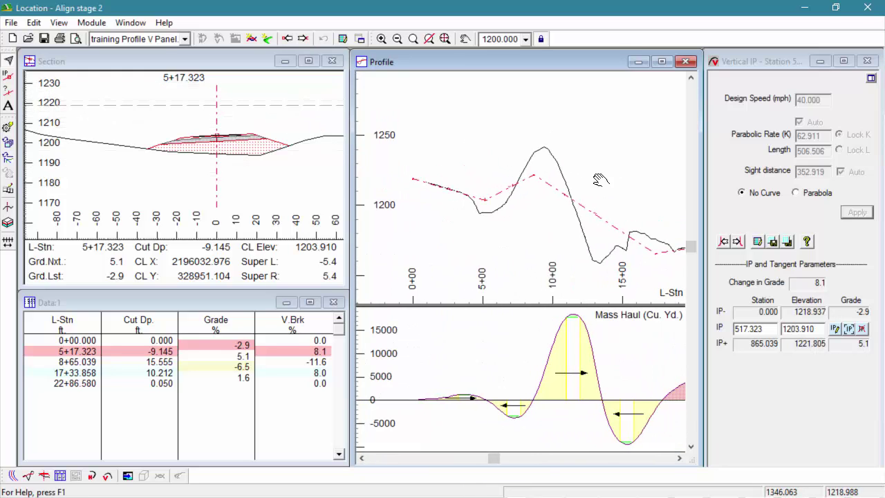
scroll(528, 204, "up", 1)
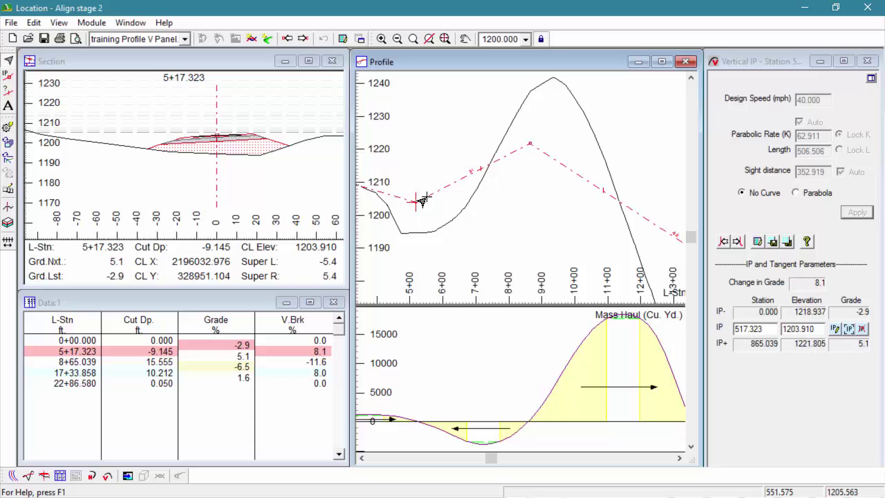
middle_click_drag(403, 142, 491, 112)
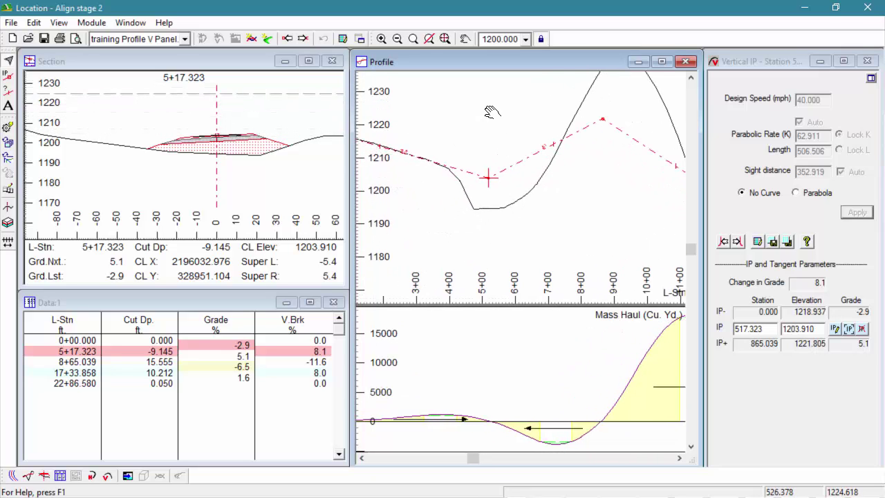
left_click(788, 242)
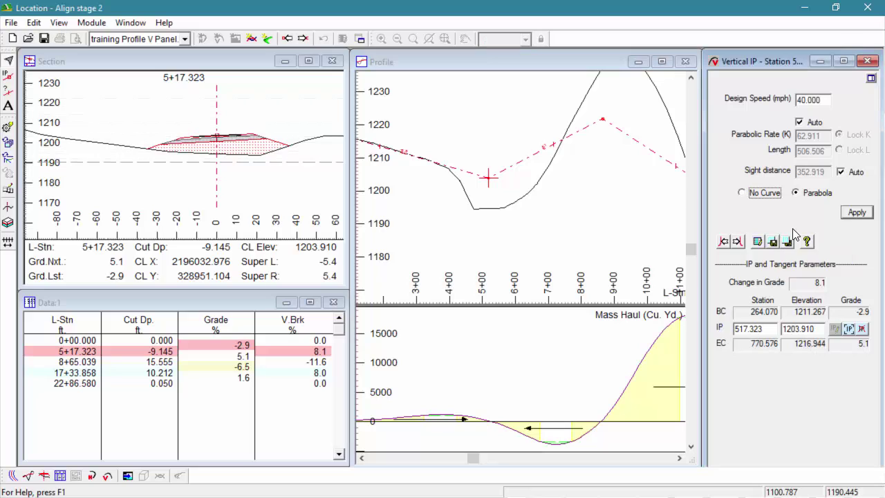
left_click(857, 213)
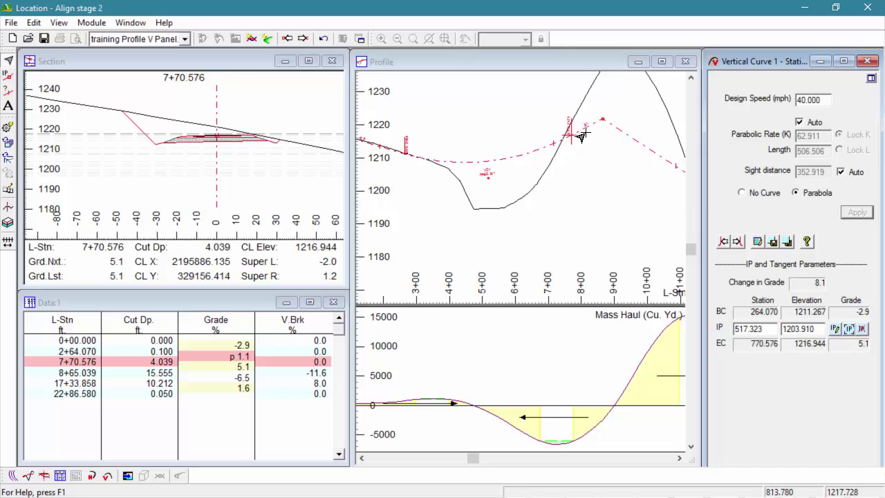
left_click(738, 243)
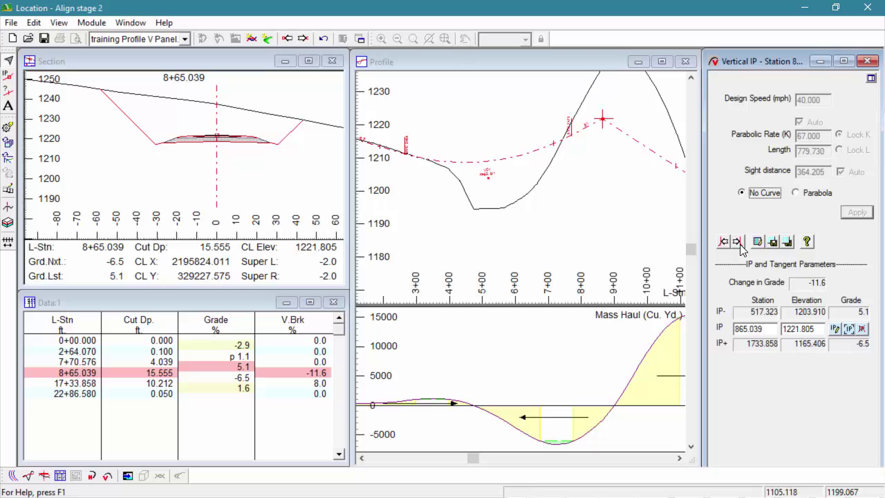
left_click(788, 242)
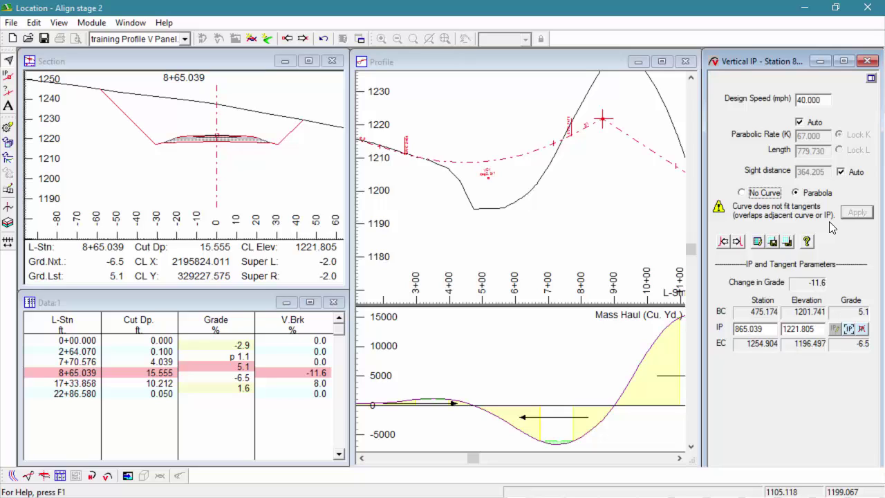
left_click(800, 100)
type("2")
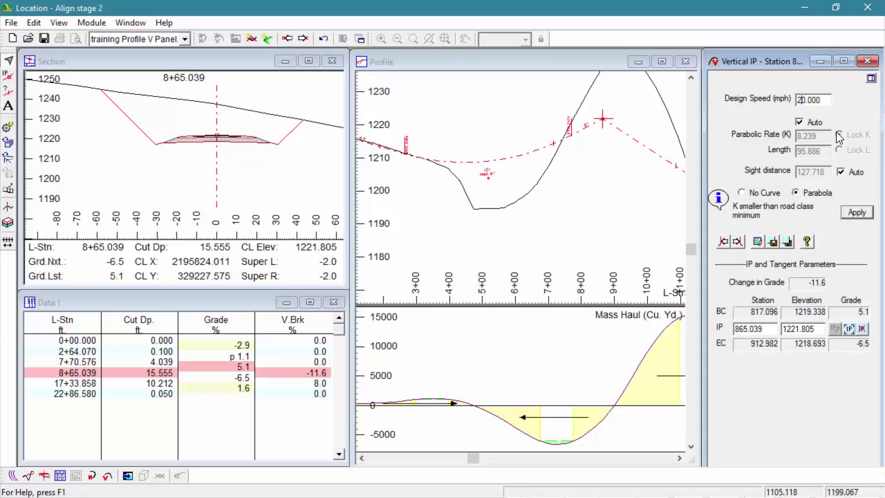
left_click(864, 214)
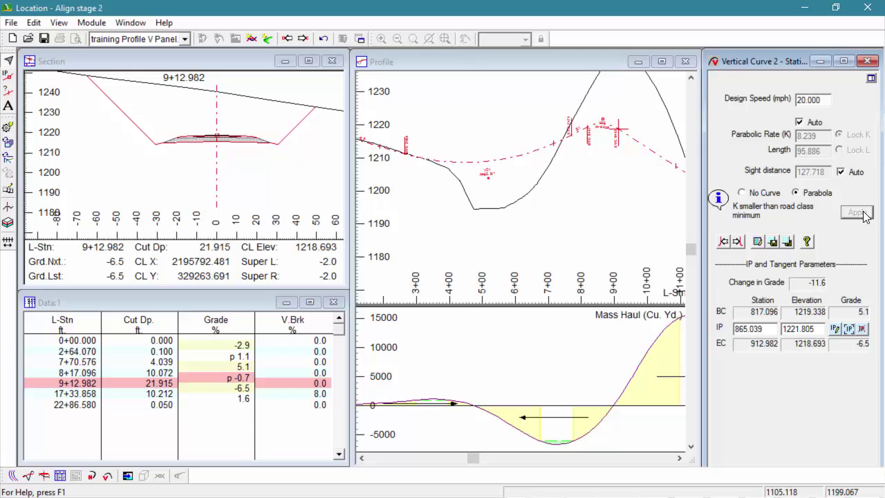
left_click(33, 23)
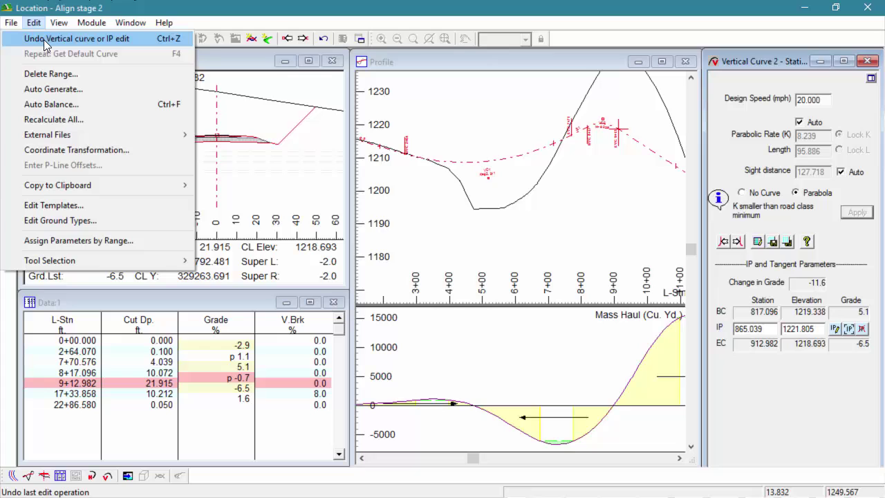
left_click(43, 39)
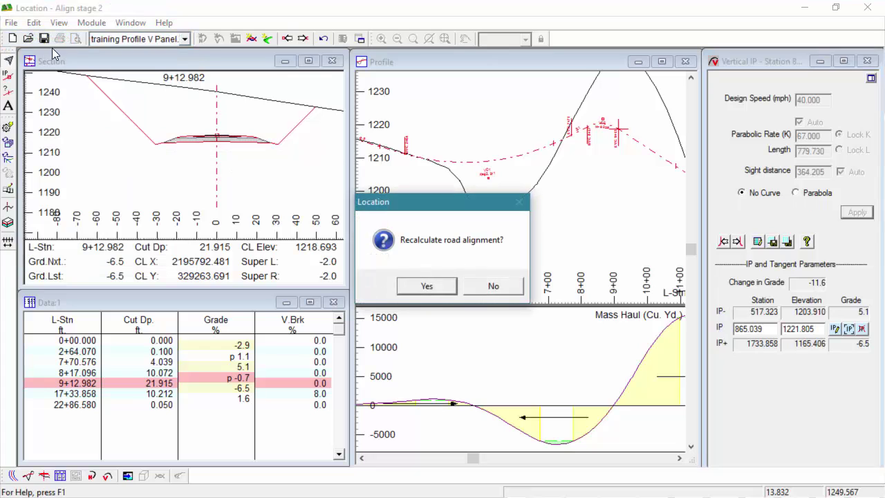
left_click(427, 287)
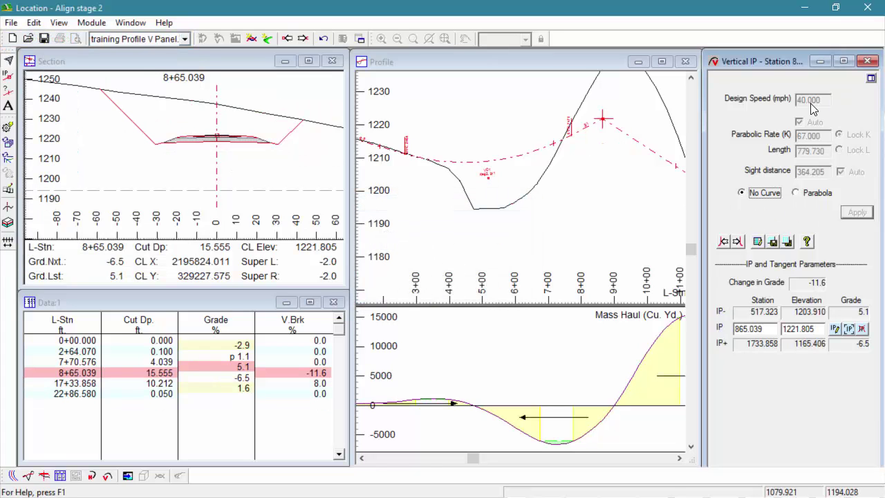
- With the Add/Edit IP tool, lower the second IP stepwise, testing the parabola fit after each move
right_click(603, 124)
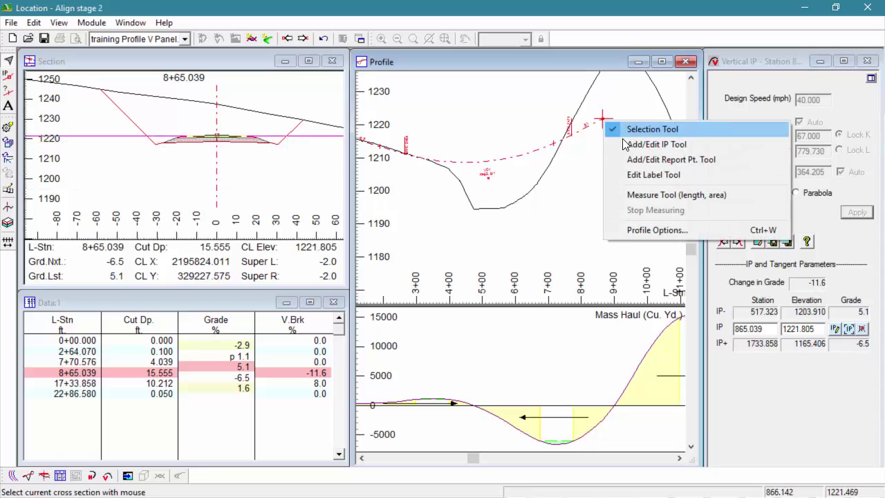
key("i")
left_click_drag(603, 119, 602, 131)
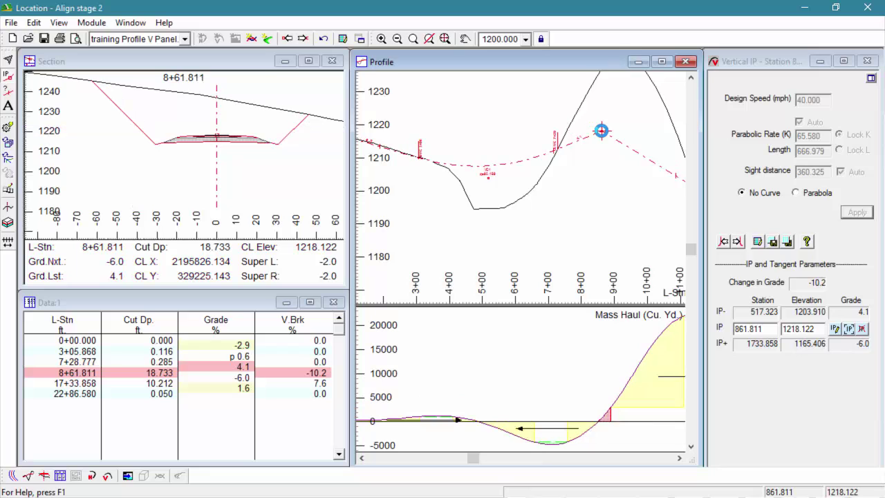
left_click(790, 242)
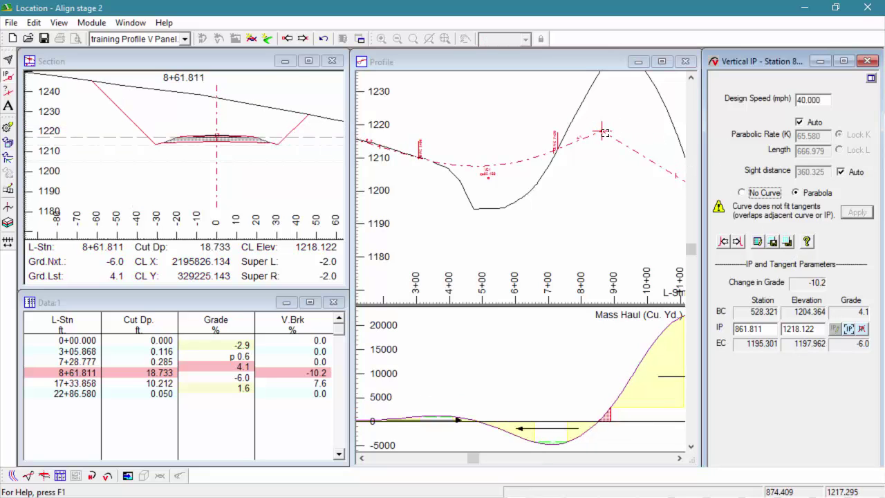
left_click_drag(603, 131, 601, 136)
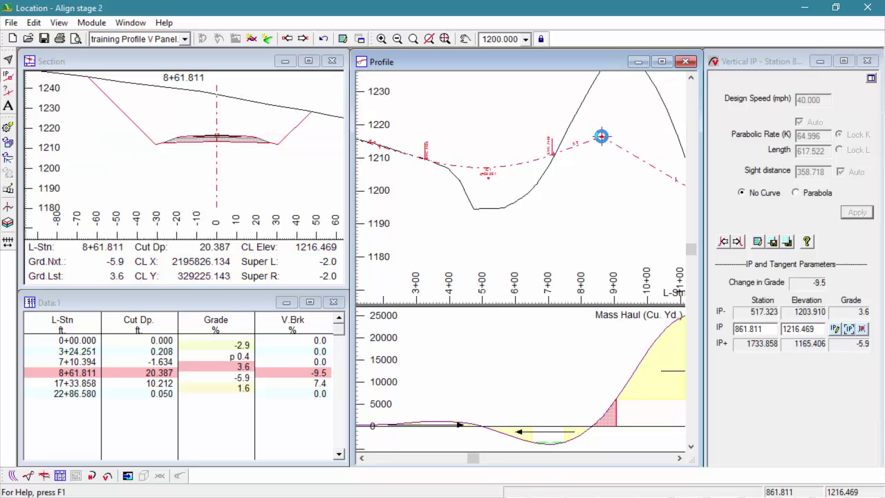
left_click(787, 242)
left_click_drag(602, 136, 602, 145)
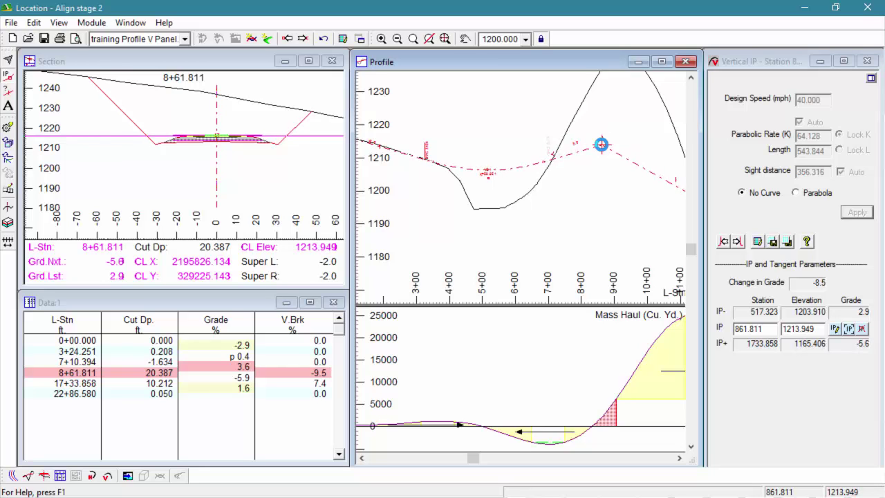
left_click(789, 242)
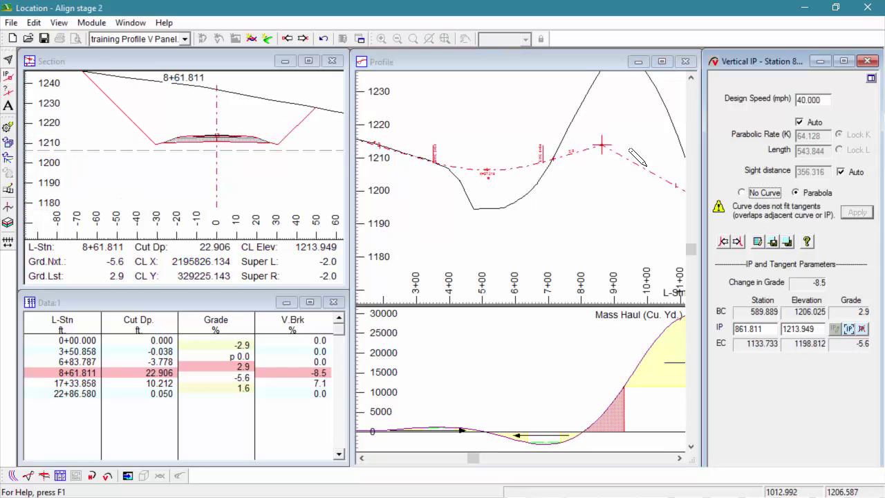
- Set the second IP to 8+57.874 at 1208.476 ft and apply its parabolic curve (K 62.267)
left_click_drag(602, 144, 602, 157)
left_click(787, 240)
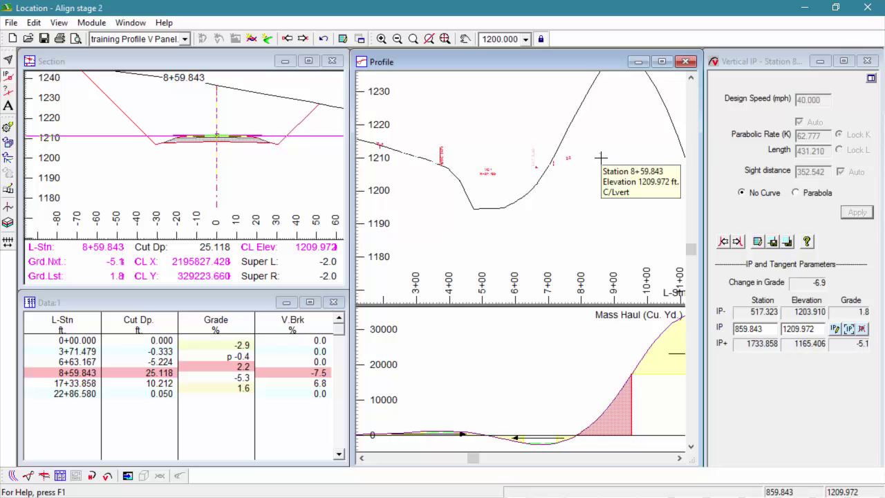
left_click(787, 241)
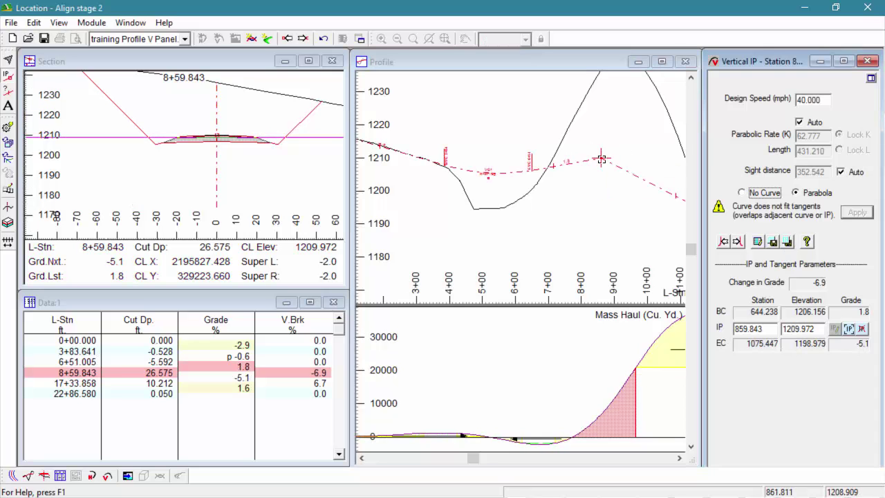
left_click_drag(601, 157, 599, 162)
left_click(787, 242)
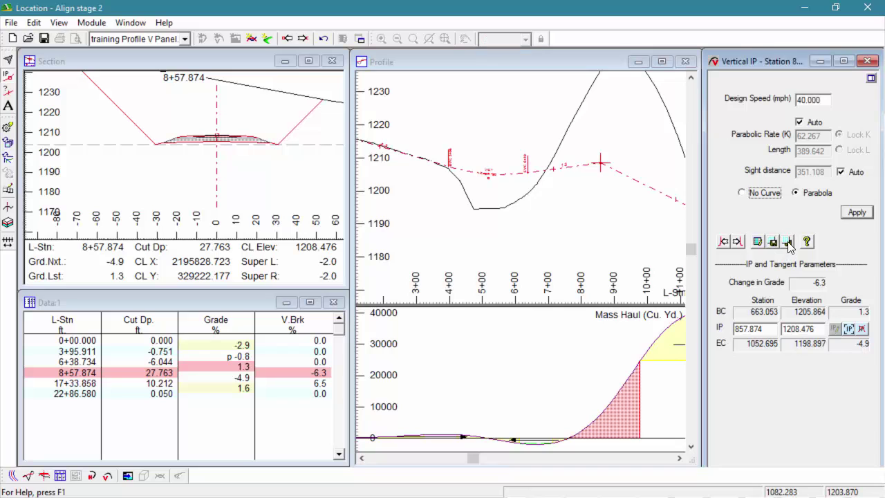
left_click(856, 213)
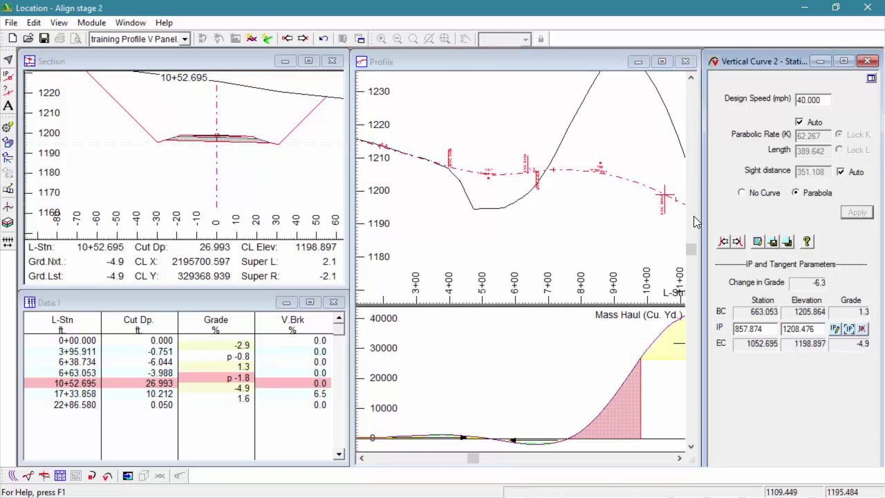
- Apply a parabolic vertical curve to the next IP at 17+33.858
left_click(738, 241)
left_click(789, 242)
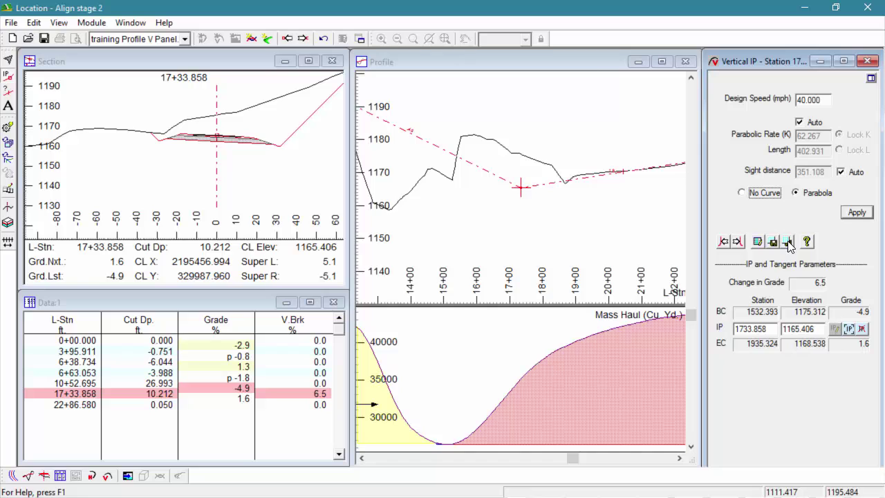
left_click(857, 213)
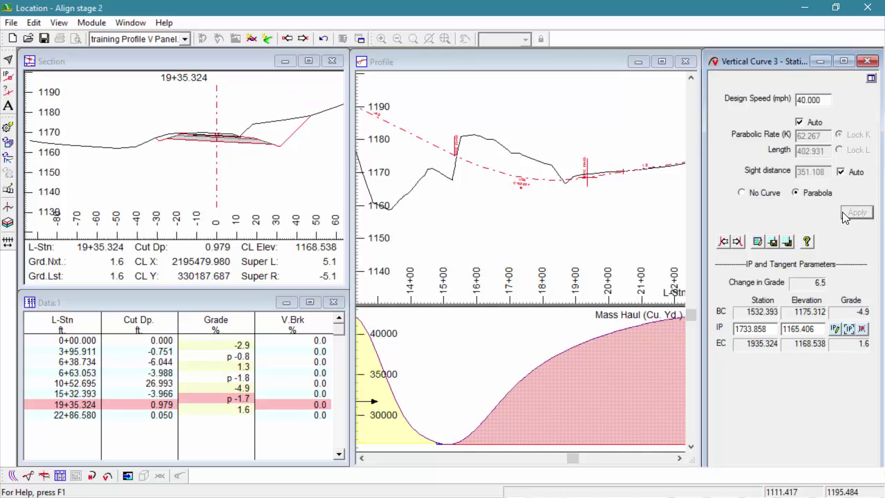
- Drag the third IP to 17+82.087 at 1170.406 ft, curving from 16+36.822 to 19+27.352 (K 60.140)
left_click(520, 184)
left_click_drag(521, 184, 536, 171)
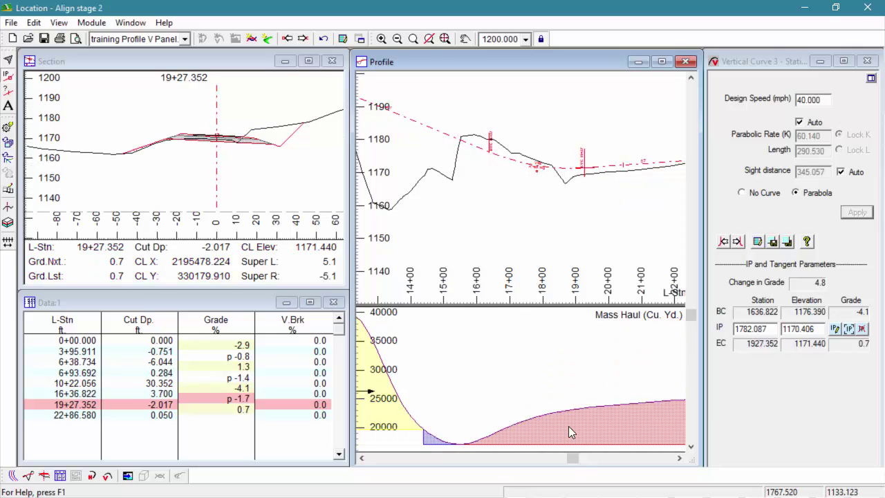
mouse_move(572, 457)
left_mouse_down()
mouse_move(599, 451)
mouse_move(573, 456)
left_mouse_up()
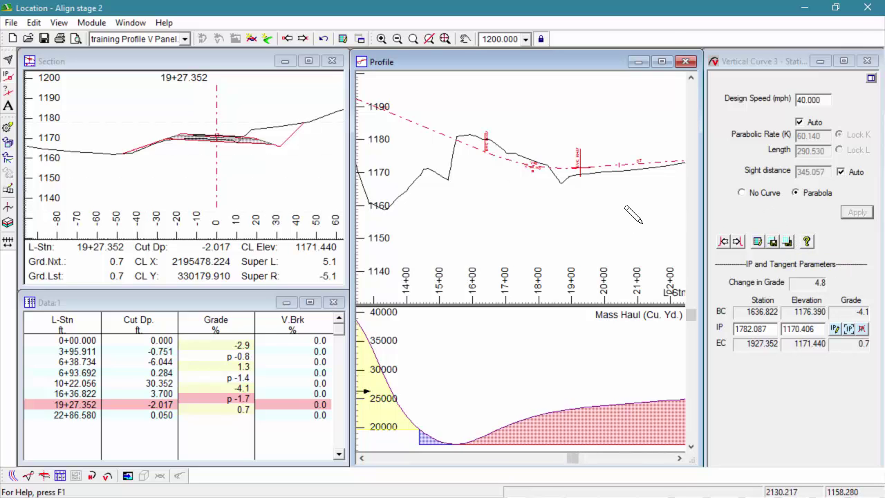
scroll(480, 203, "down", 3)
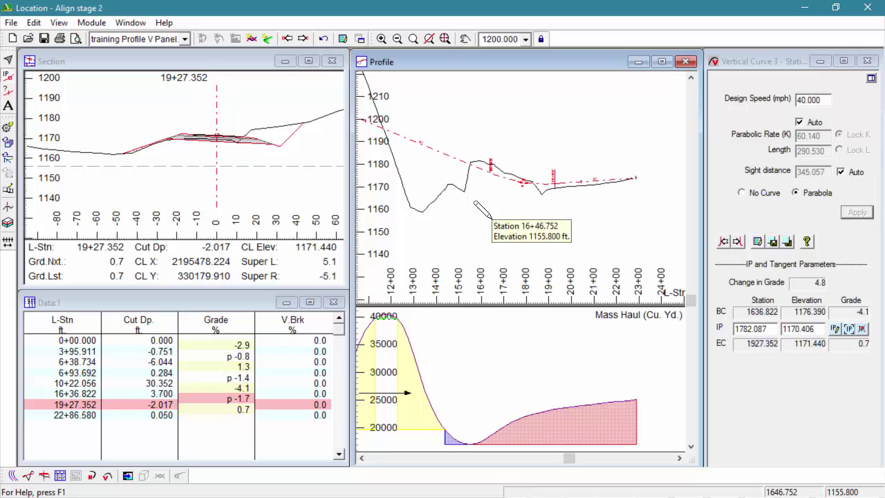
- Drag the third IP to 17+32.972 at 1172.650 ft, curving from 16+02.695 to 18+63.250 (K 60.075)
mouse_move(523, 181)
left_mouse_down()
mouse_move(523, 193)
mouse_move(541, 191)
mouse_move(456, 183)
mouse_move(524, 189)
mouse_move(510, 180)
left_mouse_up()
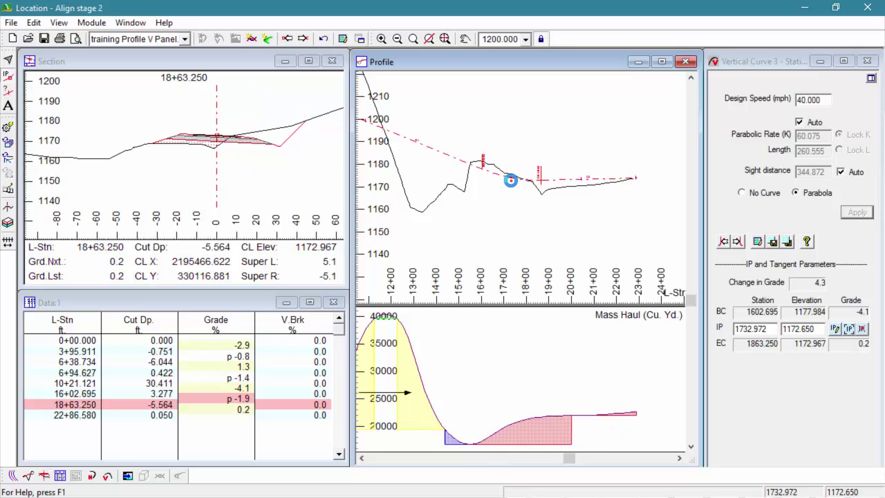
left_click_drag(569, 458, 517, 432)
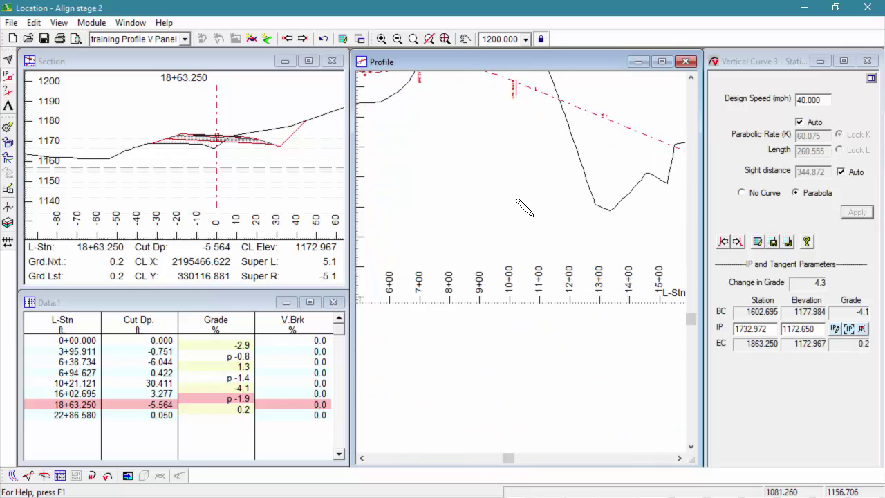
scroll(526, 217, "down", 2)
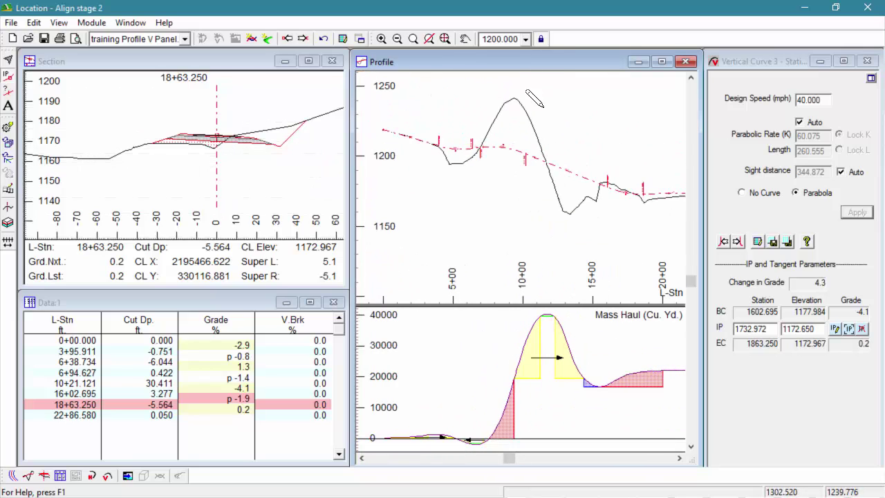